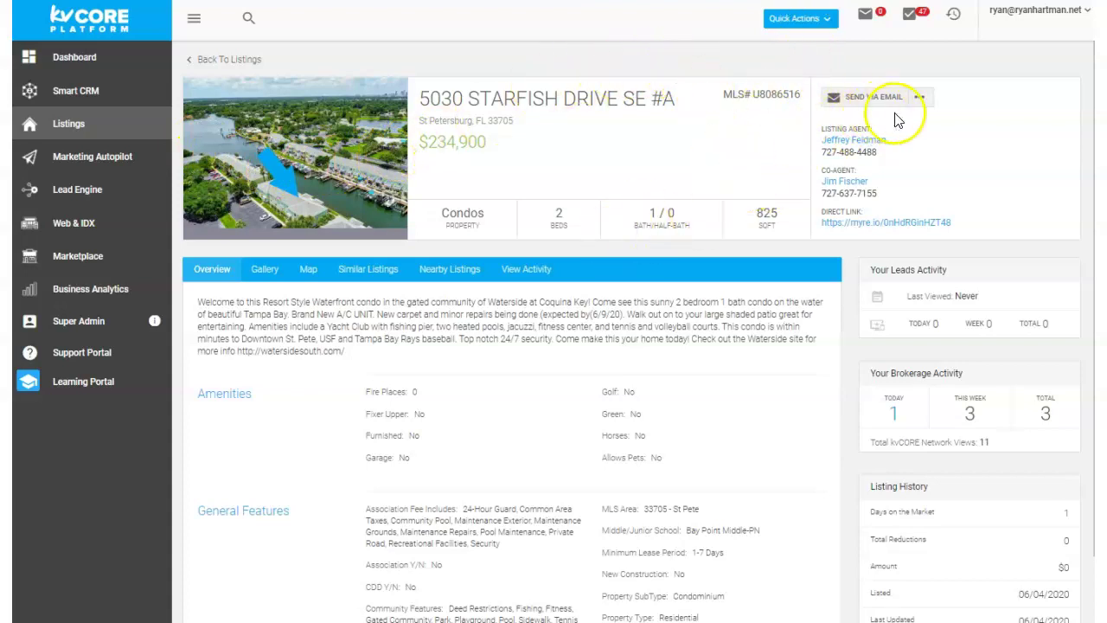
- Post the 5030 Starfish Drive SE #A condo listing to Craigslist from its sharing options
{"action": "left_click", "coordinate": [922, 98]}
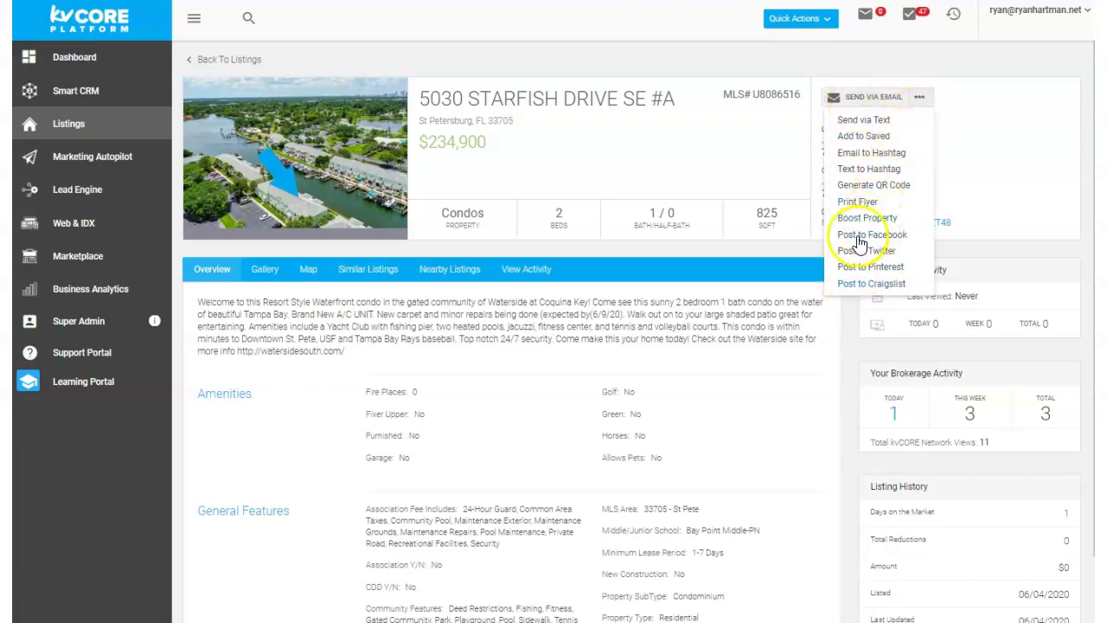
{"action": "left_click", "coordinate": [882, 290]}
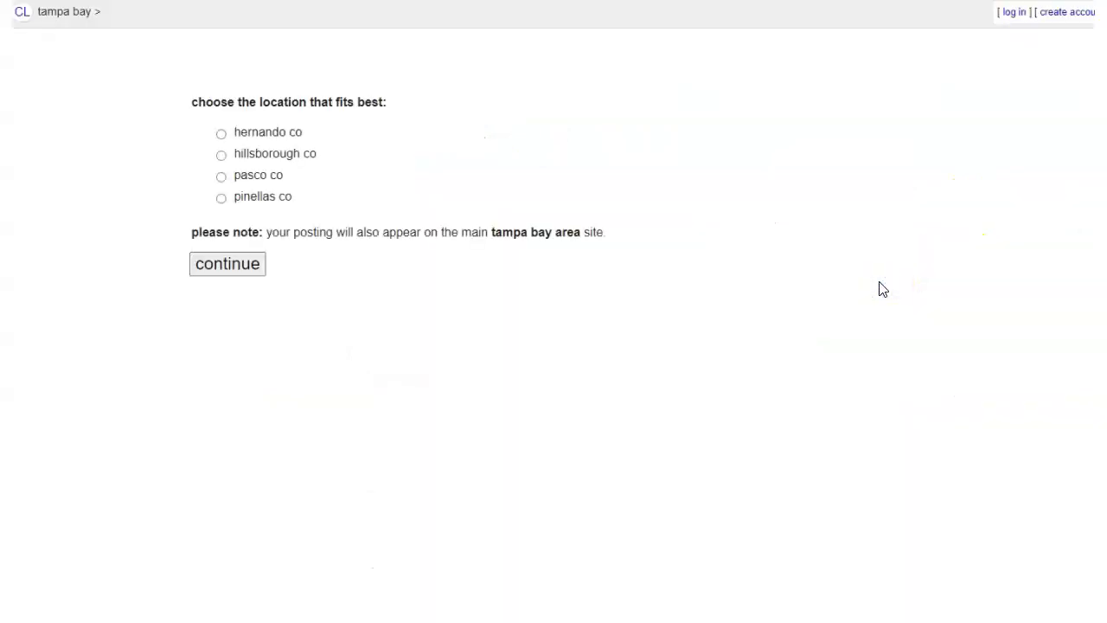
- Choose pinellas co as the posting location to reach the unpublished condo draft
{"action": "left_click", "coordinate": [222, 202]}
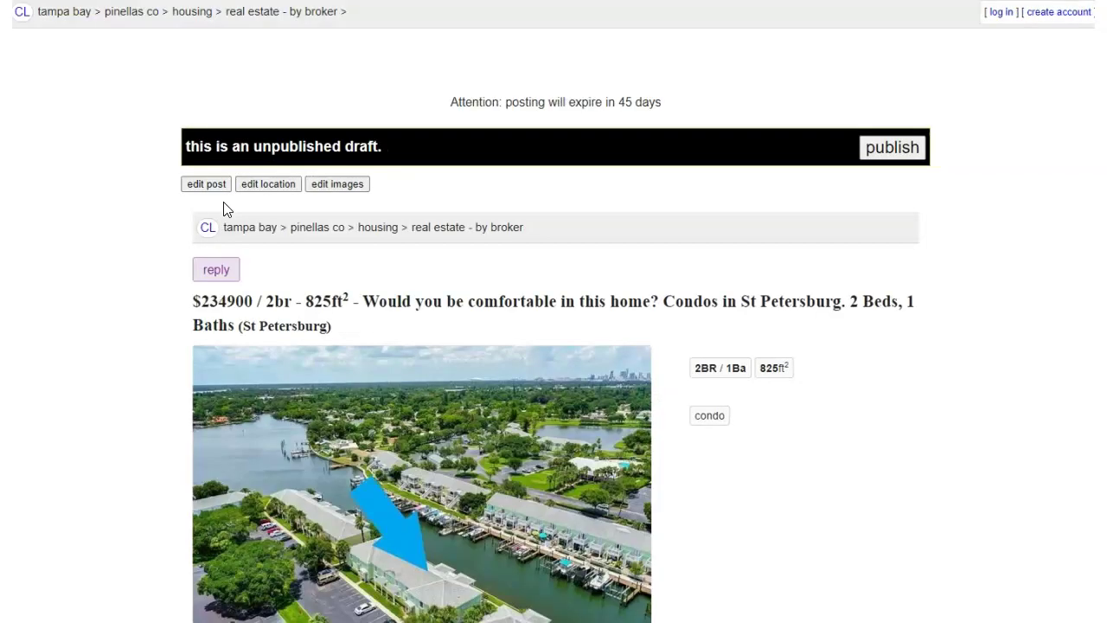
{"action": "scroll", "coordinate": [449, 562], "scroll_direction": "down", "scroll_amount": 2}
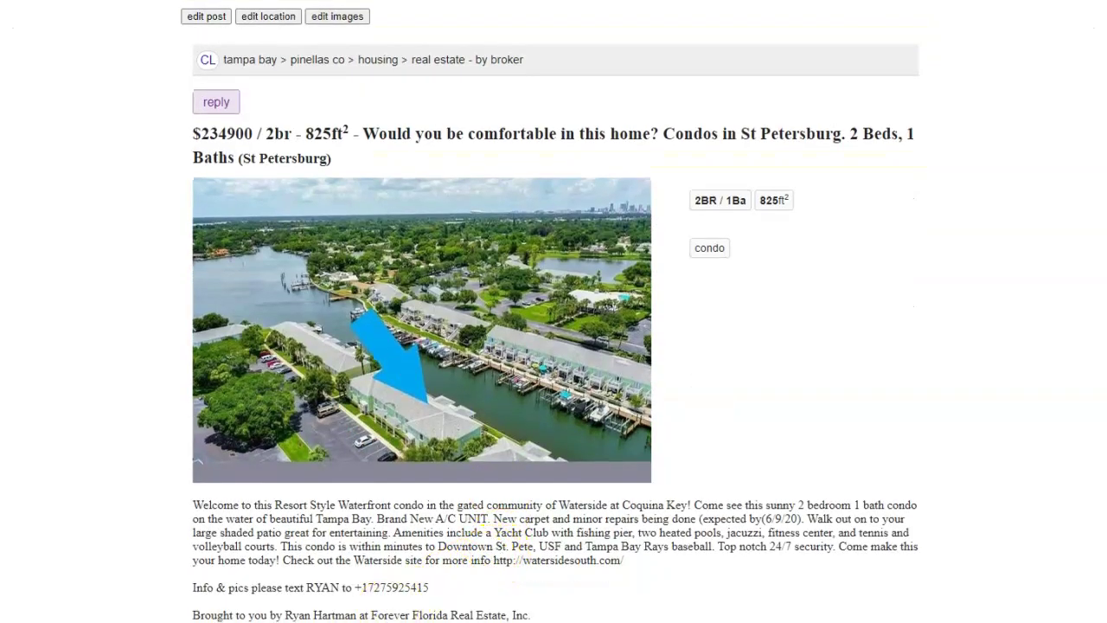
{"action": "mouse_move", "coordinate": [253, 573]}
{"action": "left_mouse_down"}
{"action": "mouse_move", "coordinate": [199, 567]}
{"action": "mouse_move", "coordinate": [156, 581]}
{"action": "mouse_move", "coordinate": [449, 606]}
{"action": "mouse_move", "coordinate": [435, 563]}
{"action": "mouse_move", "coordinate": [227, 554]}
{"action": "mouse_move", "coordinate": [235, 564]}
{"action": "left_mouse_up"}
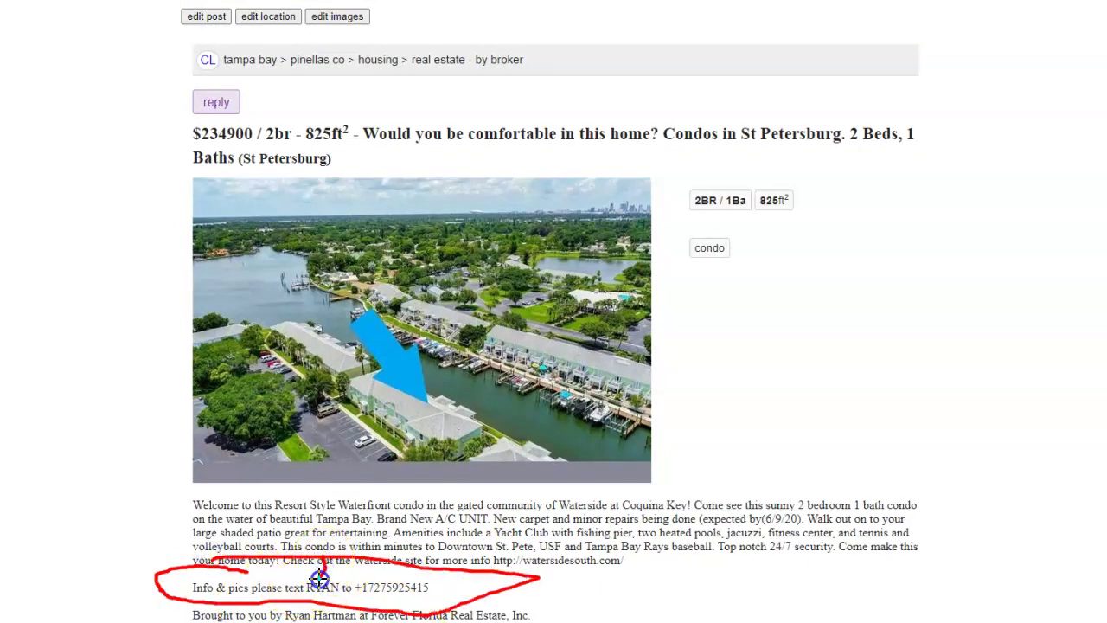
{"action": "mouse_move", "coordinate": [313, 578]}
{"action": "left_mouse_down"}
{"action": "mouse_move", "coordinate": [330, 576]}
{"action": "mouse_move", "coordinate": [347, 552]}
{"action": "left_mouse_up"}
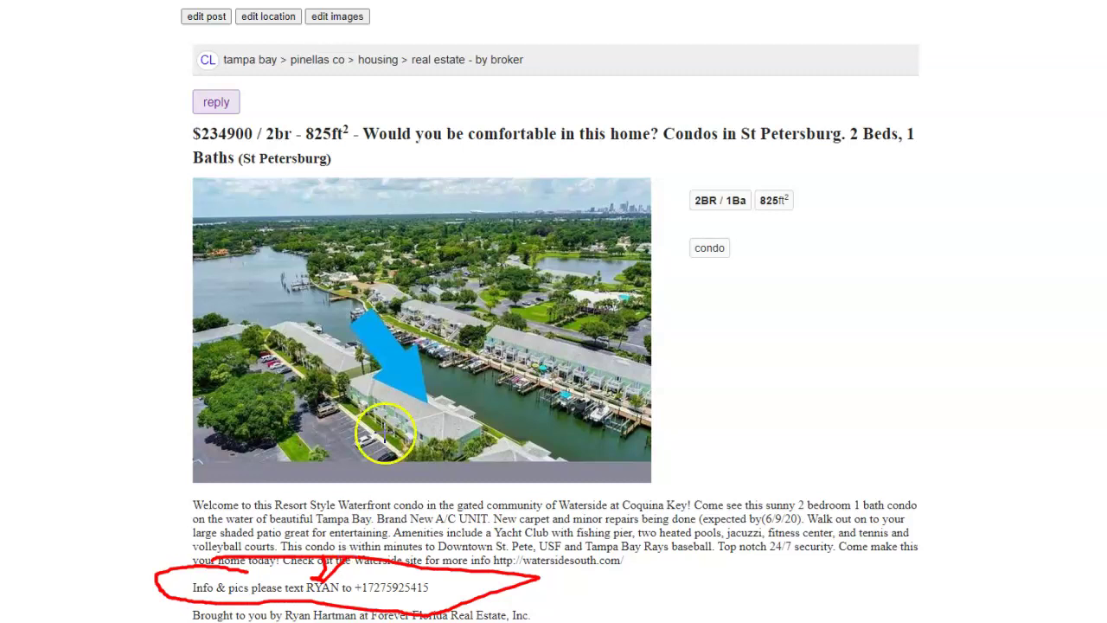
{"action": "left_click", "coordinate": [252, 349]}
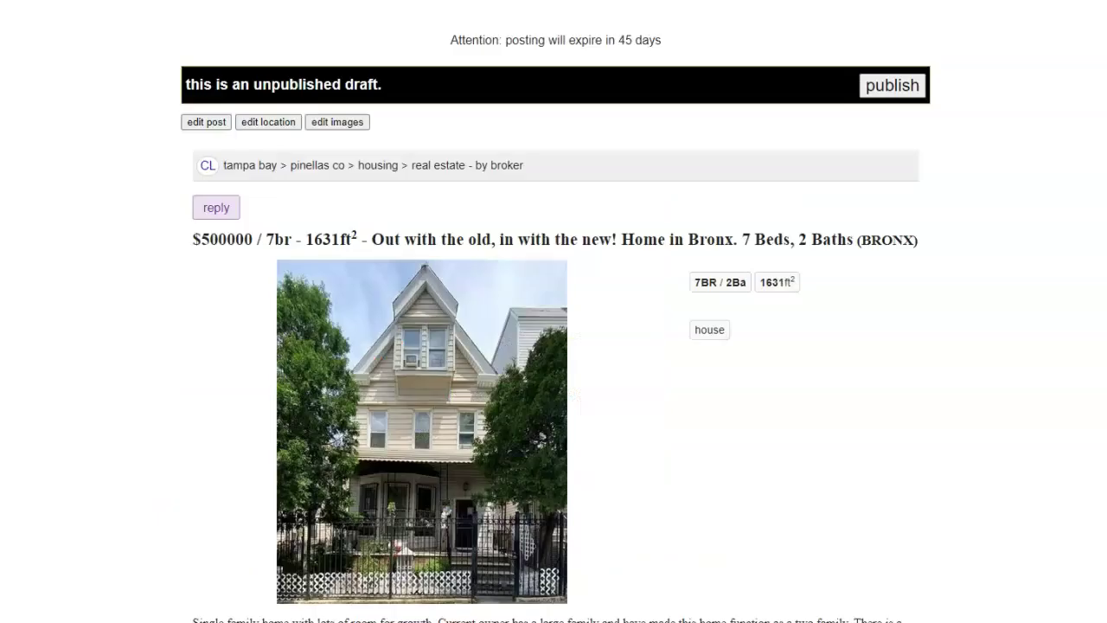
{"action": "scroll", "coordinate": [731, 324], "scroll_direction": "down", "scroll_amount": 1}
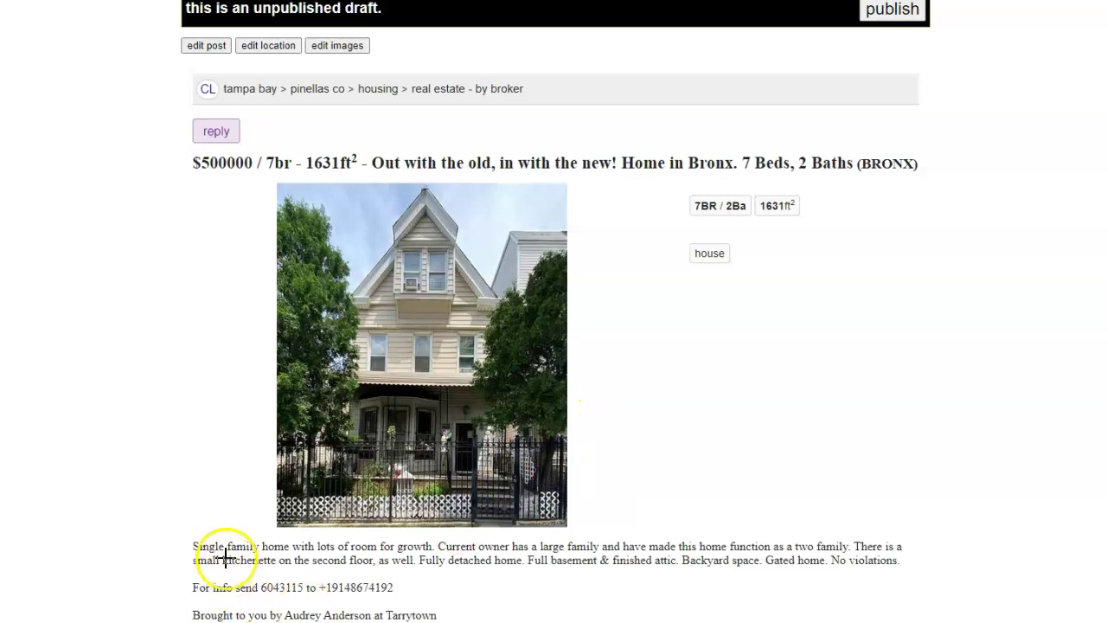
{"action": "mouse_move", "coordinate": [218, 568]}
{"action": "left_mouse_down"}
{"action": "mouse_move", "coordinate": [161, 583]}
{"action": "mouse_move", "coordinate": [168, 595]}
{"action": "mouse_move", "coordinate": [358, 606]}
{"action": "mouse_move", "coordinate": [445, 582]}
{"action": "mouse_move", "coordinate": [335, 561]}
{"action": "mouse_move", "coordinate": [192, 566]}
{"action": "left_mouse_up"}
{"action": "mouse_move", "coordinate": [202, 420]}
{"action": "left_mouse_down"}
{"action": "mouse_move", "coordinate": [265, 519]}
{"action": "mouse_move", "coordinate": [273, 574]}
{"action": "left_mouse_up"}
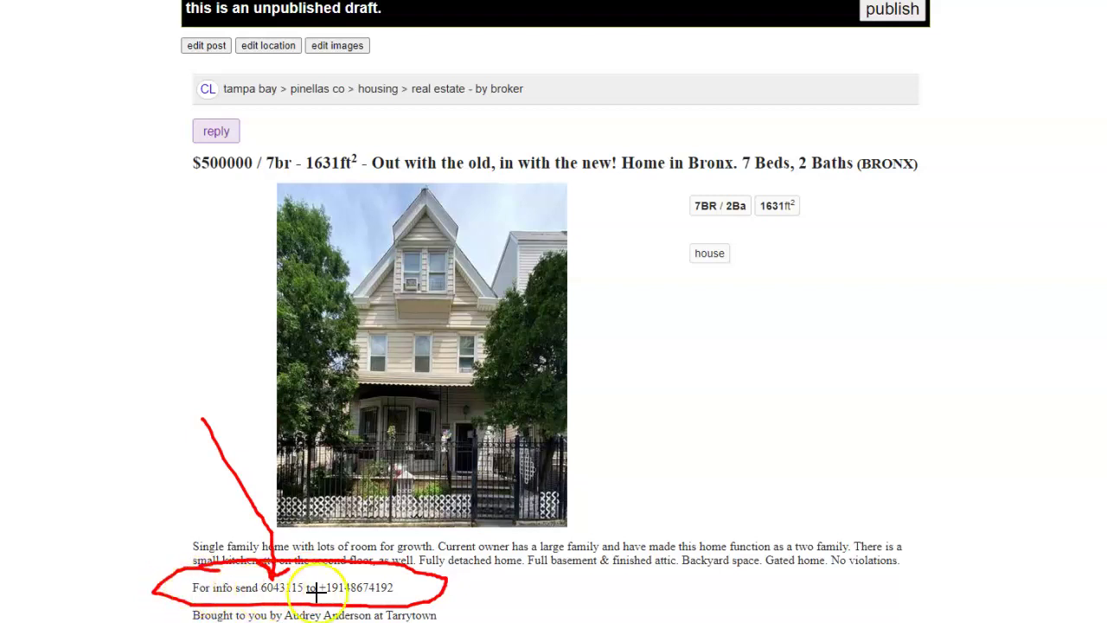
{"action": "left_click", "coordinate": [164, 588]}
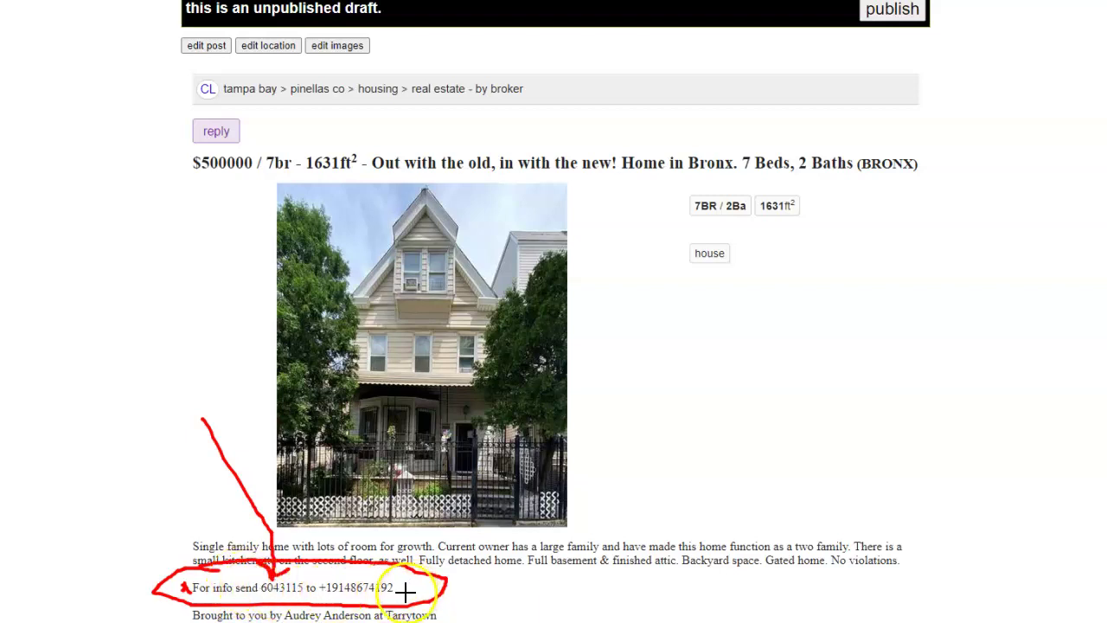
{"action": "left_click_drag", "start_coordinate": [136, 374], "coordinate": [227, 534]}
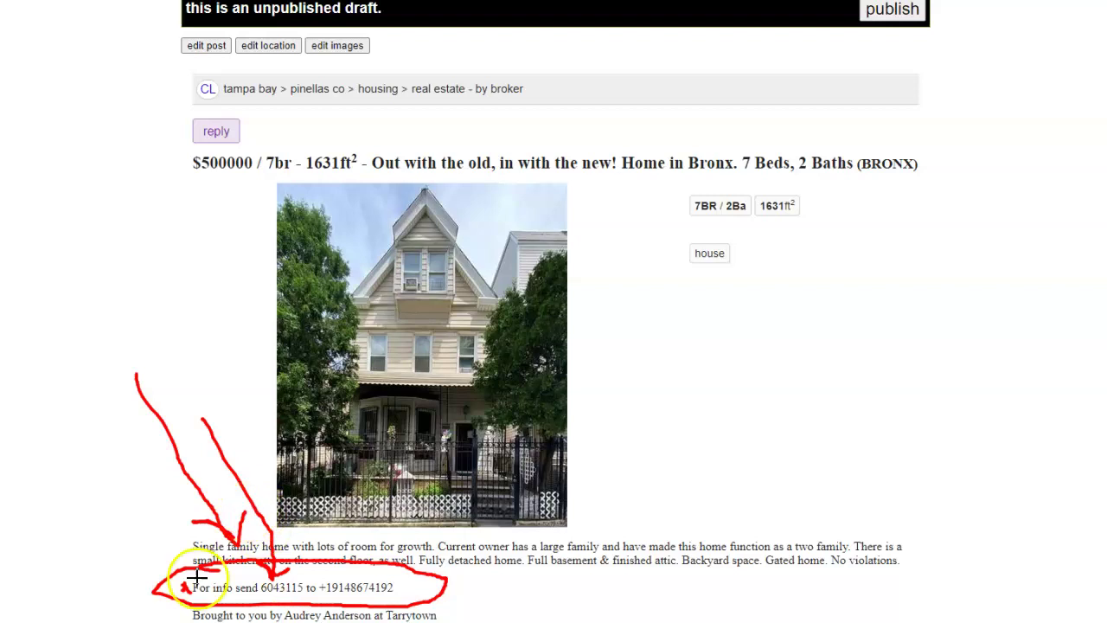
{"action": "key", "text": "Escape"}
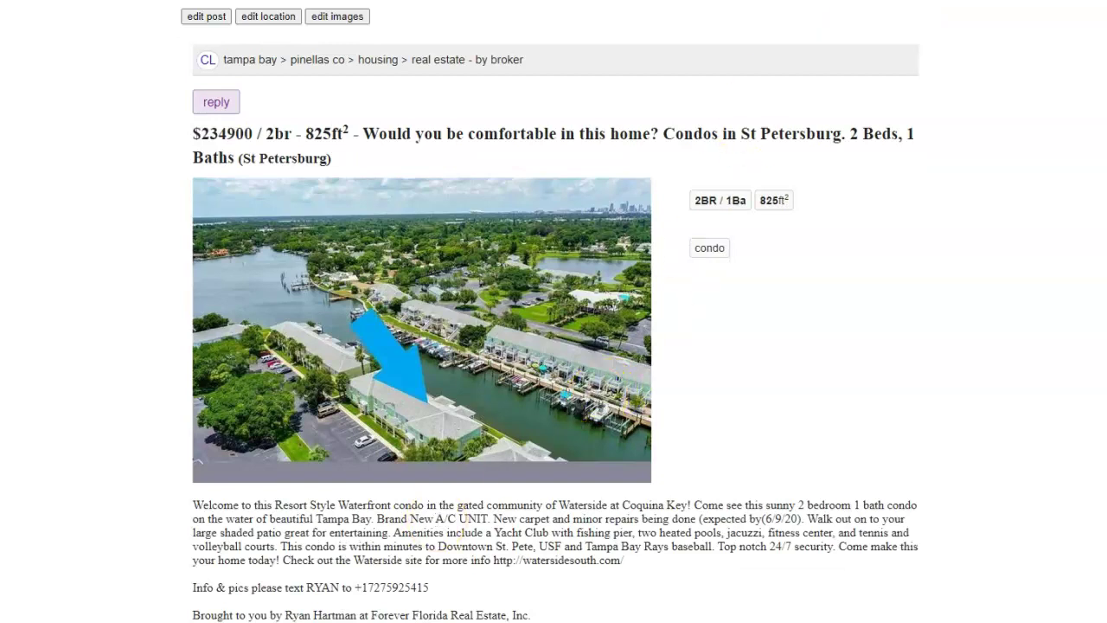
- Go back to the top of the condo draft and edit its images
{"action": "scroll", "coordinate": [432, 371], "scroll_direction": "up", "scroll_amount": 2}
{"action": "scroll", "coordinate": [431, 374], "scroll_direction": "down", "scroll_amount": 1}
{"action": "scroll", "coordinate": [432, 374], "scroll_direction": "up", "scroll_amount": 1}
{"action": "scroll", "coordinate": [431, 374], "scroll_direction": "down", "scroll_amount": 1}
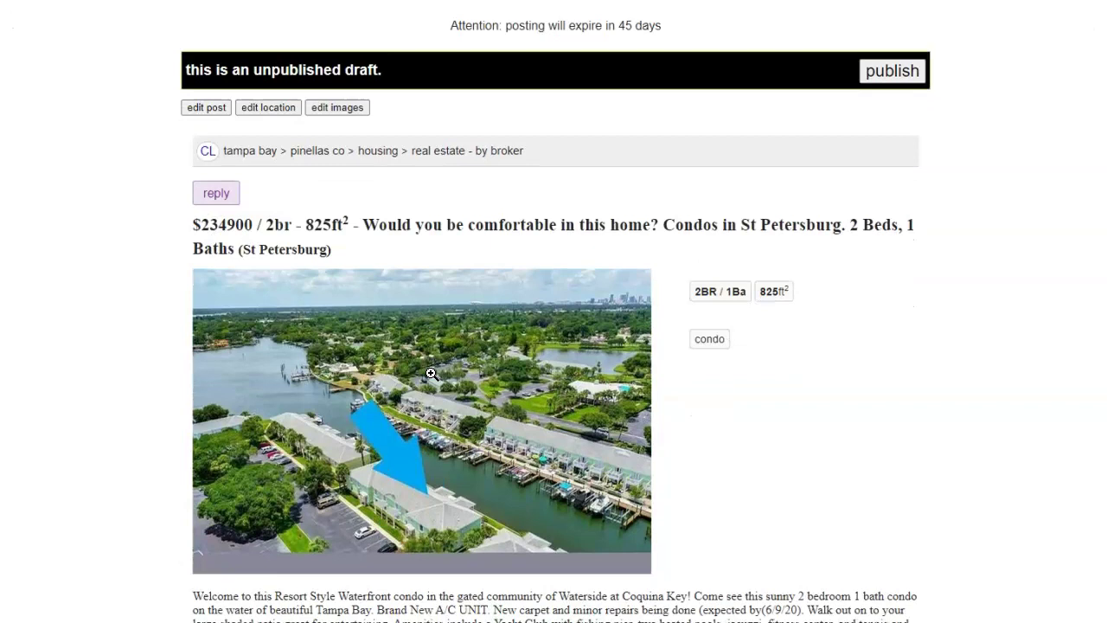
{"action": "scroll", "coordinate": [431, 374], "scroll_direction": "up", "scroll_amount": 1}
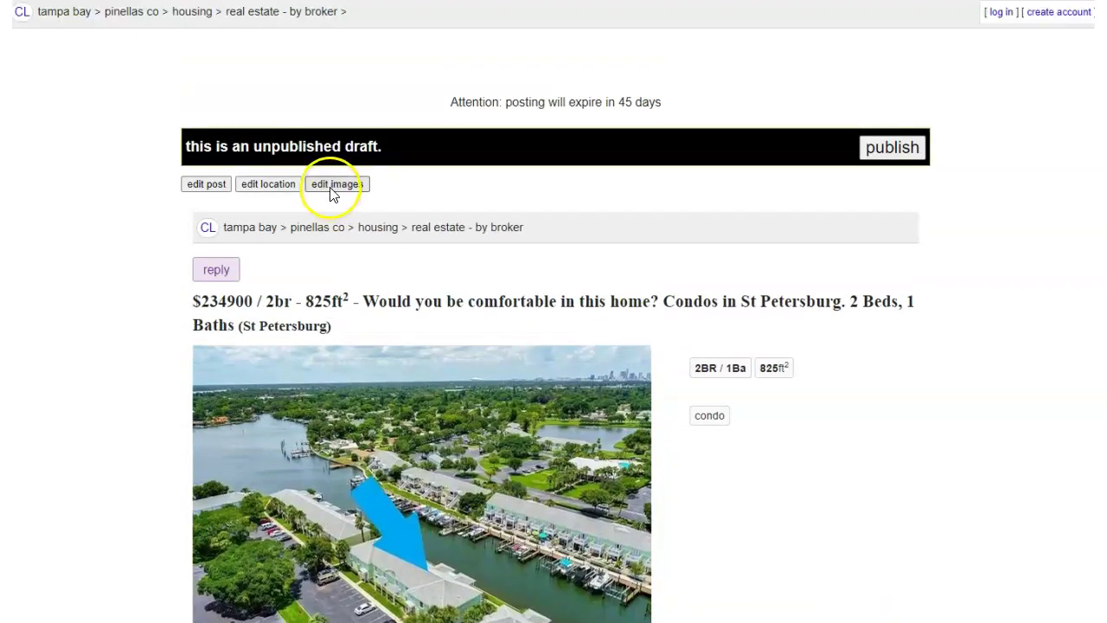
{"action": "left_click", "coordinate": [331, 188]}
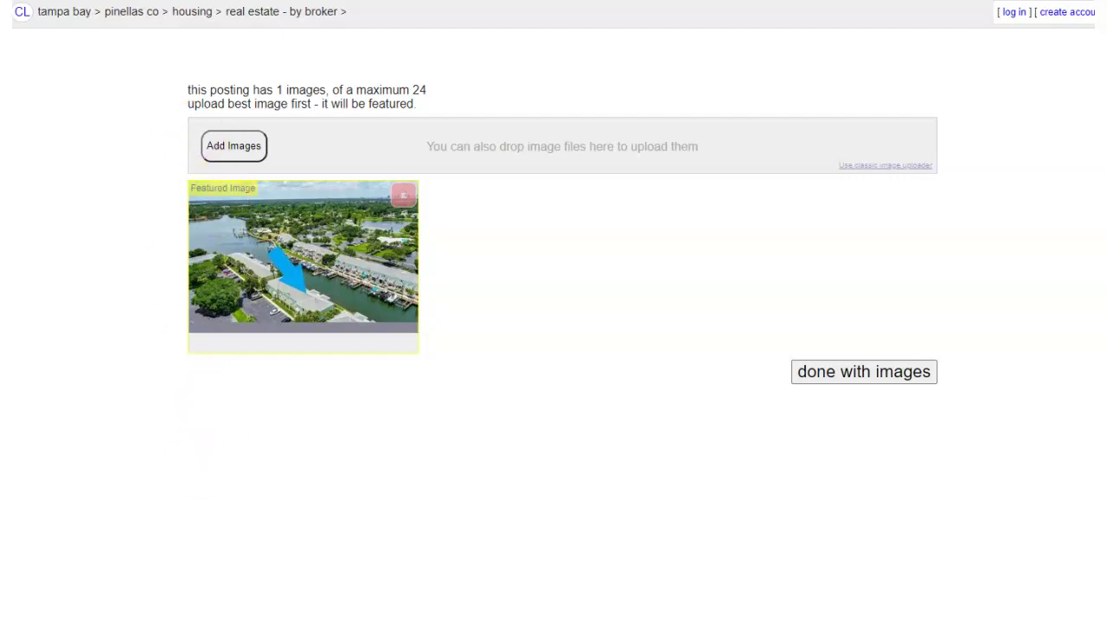
- Upload the 727RealEstateDeals promo image from the Desktop, giving the posting 2 images
{"action": "left_click", "coordinate": [226, 150]}
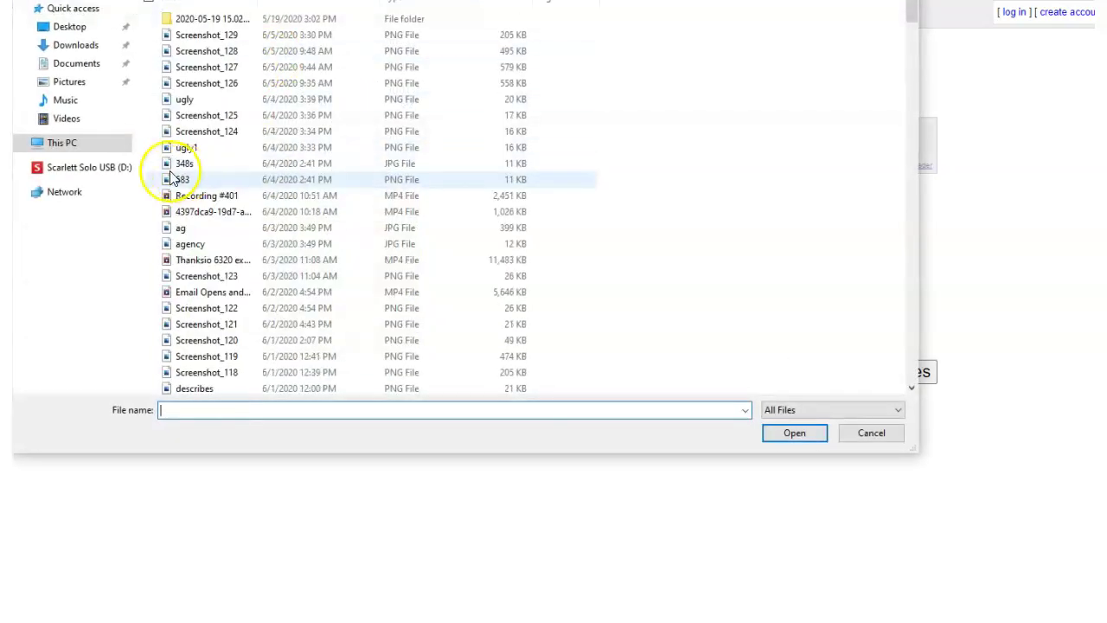
{"action": "left_click", "coordinate": [69, 27]}
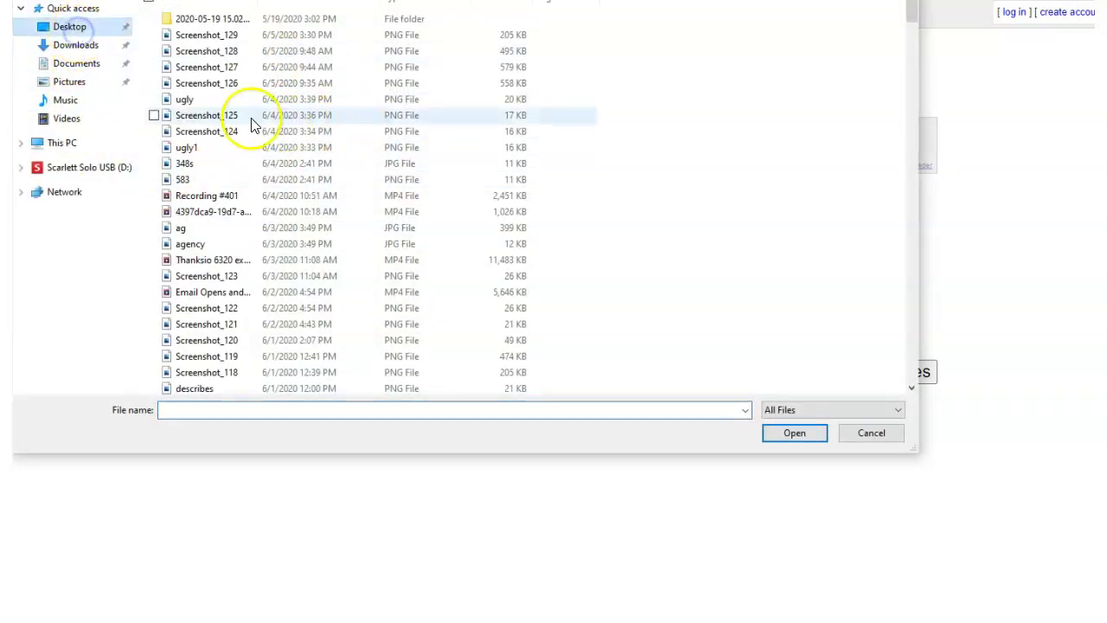
{"action": "left_click", "coordinate": [190, 34]}
{"action": "left_click", "coordinate": [780, 432]}
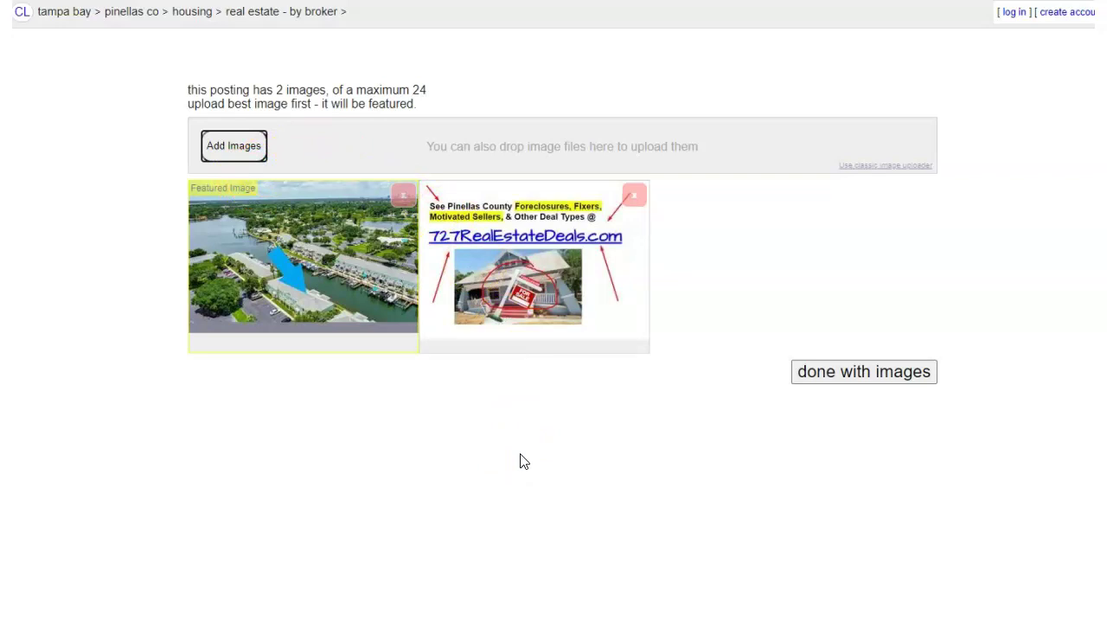
{"action": "left_click", "coordinate": [536, 375]}
{"action": "left_click", "coordinate": [506, 214]}
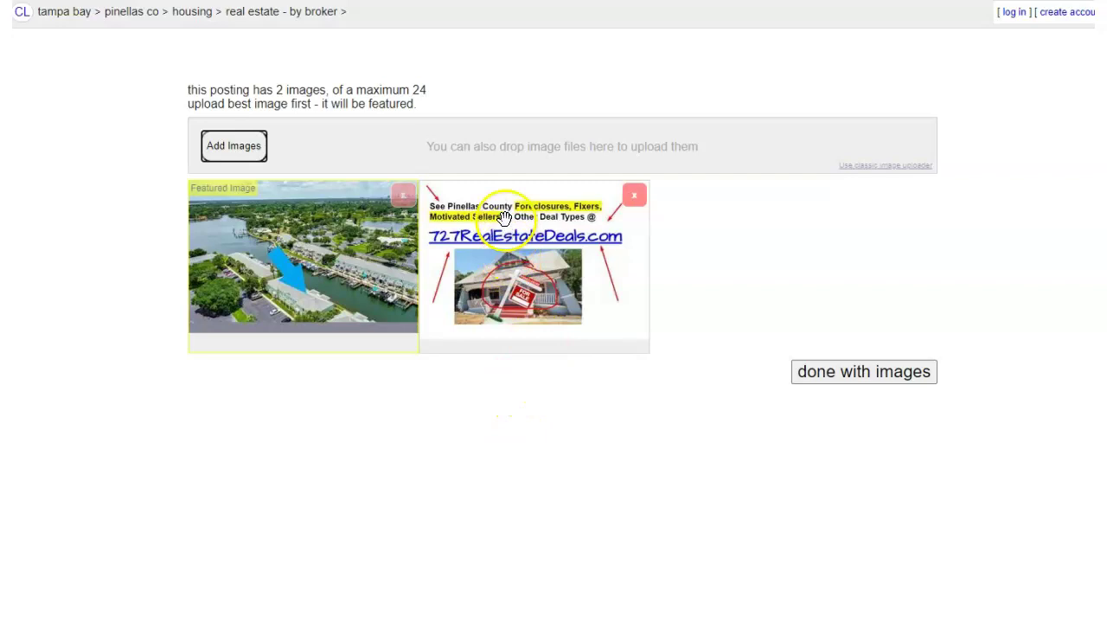
{"action": "left_click", "coordinate": [442, 280]}
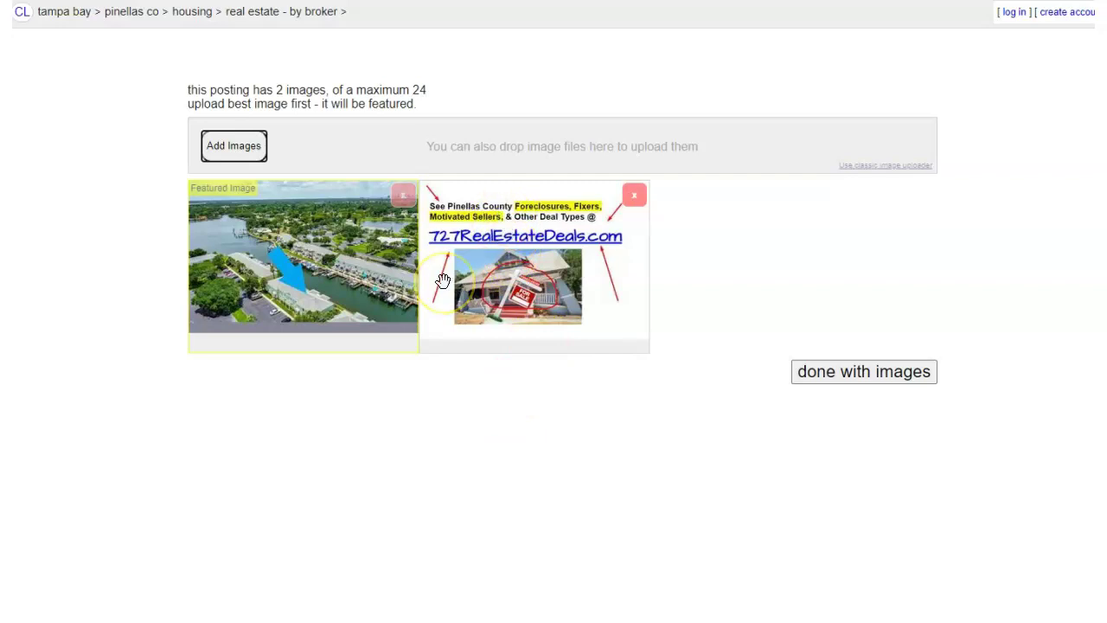
{"action": "left_click", "coordinate": [483, 283]}
{"action": "left_click", "coordinate": [531, 322]}
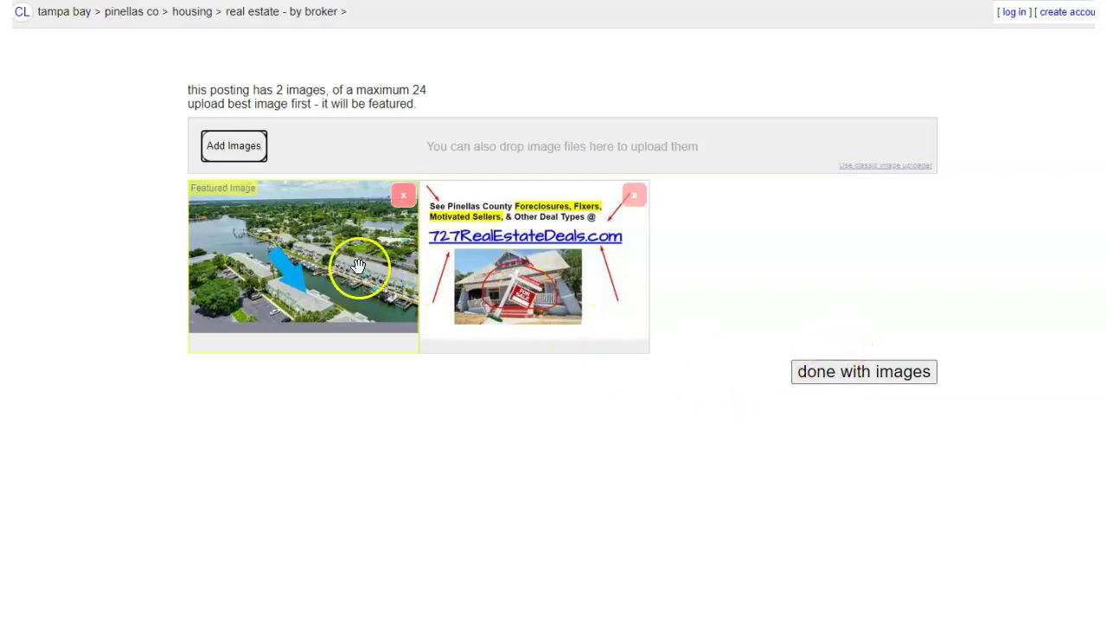
- Finish with images and flip the draft gallery between the promo graphic and the aerial photo
{"action": "left_click", "coordinate": [820, 378]}
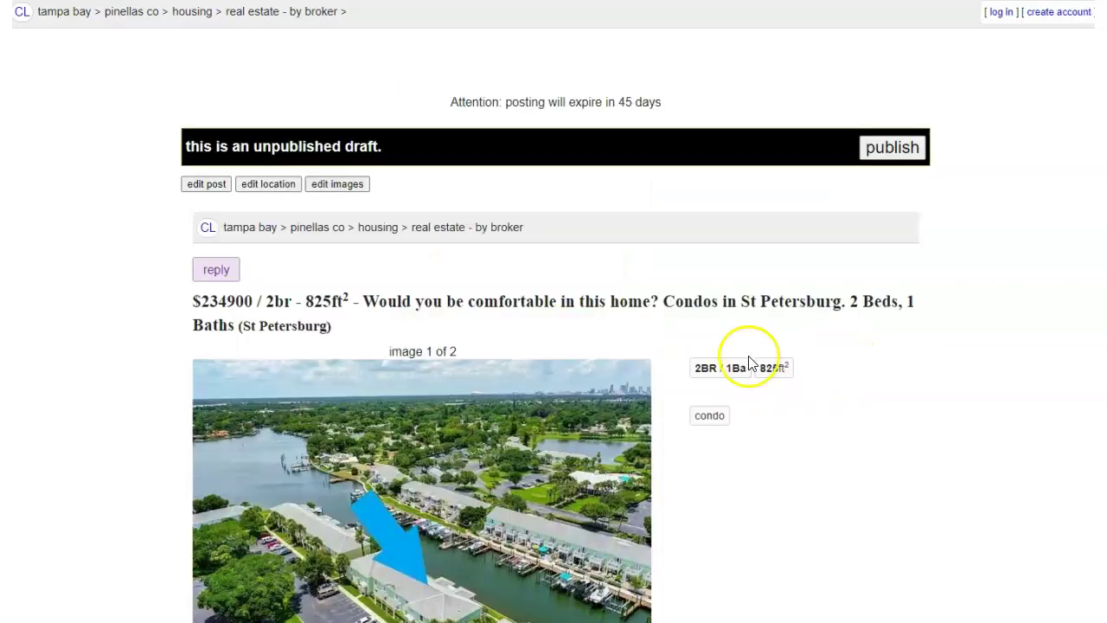
{"action": "scroll", "coordinate": [648, 383], "scroll_direction": "down", "scroll_amount": 3}
{"action": "left_click", "coordinate": [257, 474]}
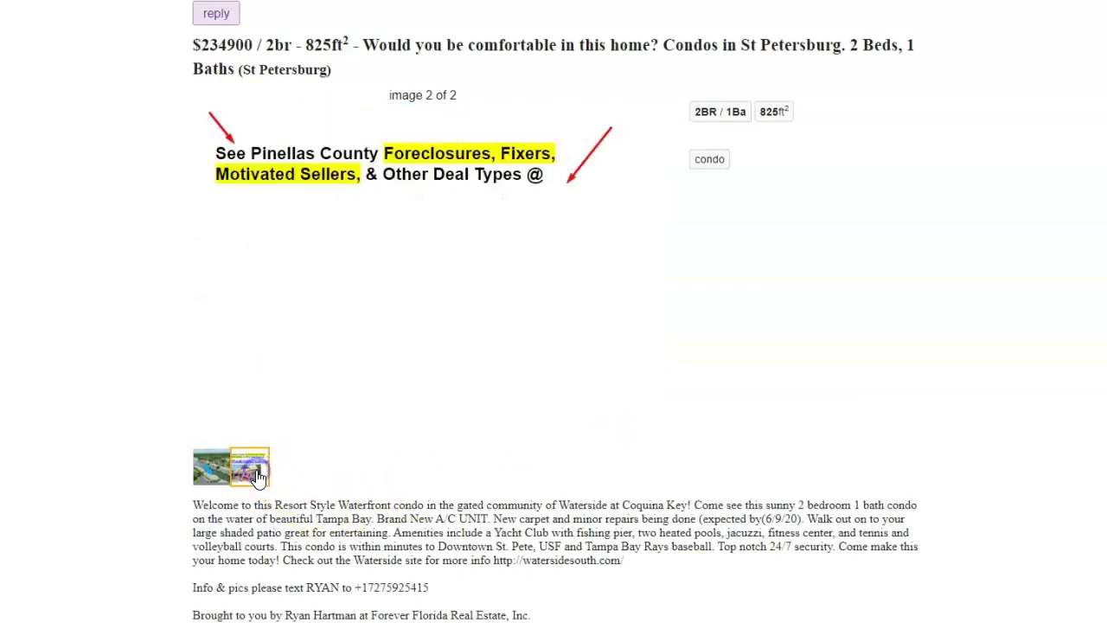
{"action": "scroll", "coordinate": [415, 423], "scroll_direction": "up", "scroll_amount": 1}
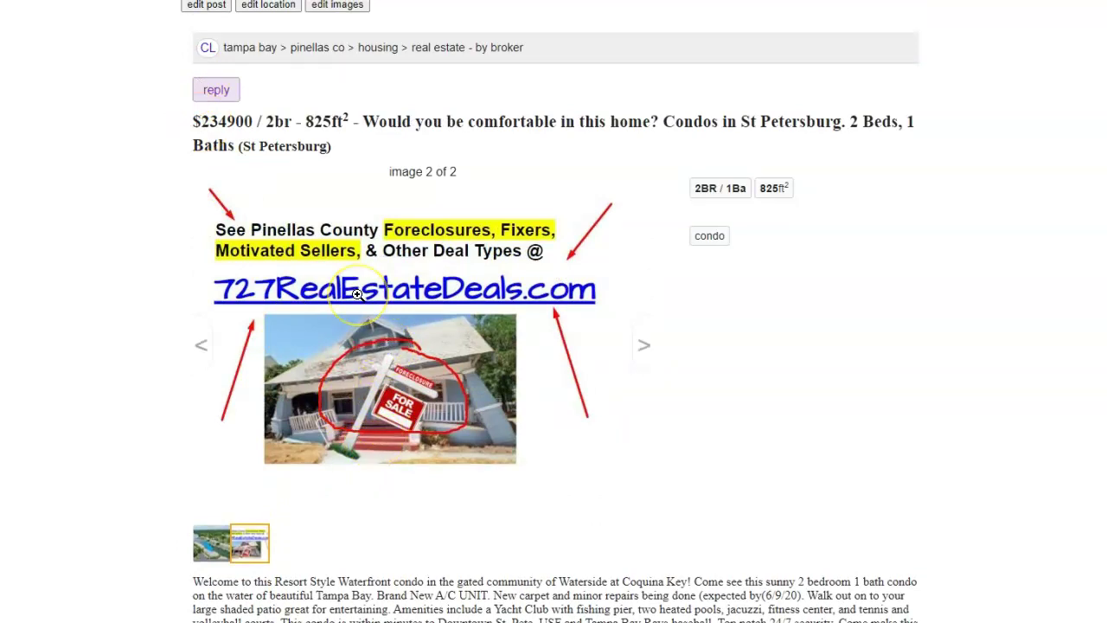
{"action": "scroll", "coordinate": [358, 294], "scroll_direction": "down", "scroll_amount": 1}
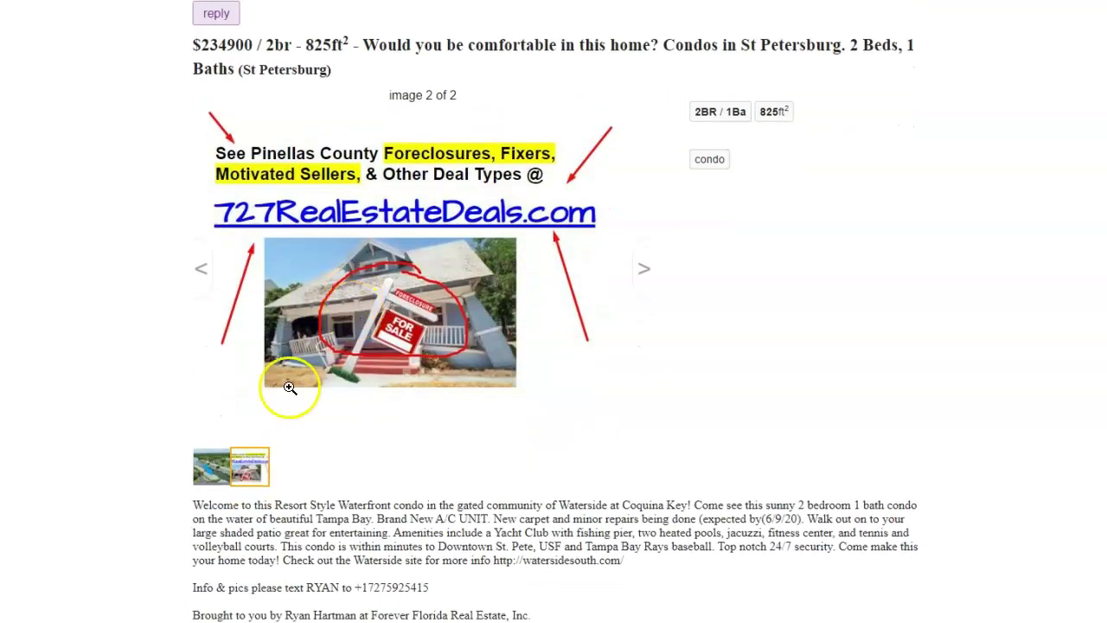
{"action": "left_click", "coordinate": [290, 387]}
- Highlight the Waterside website address in the description, then show gallery image 2 of 2
{"action": "left_click_drag", "start_coordinate": [494, 560], "coordinate": [628, 563]}
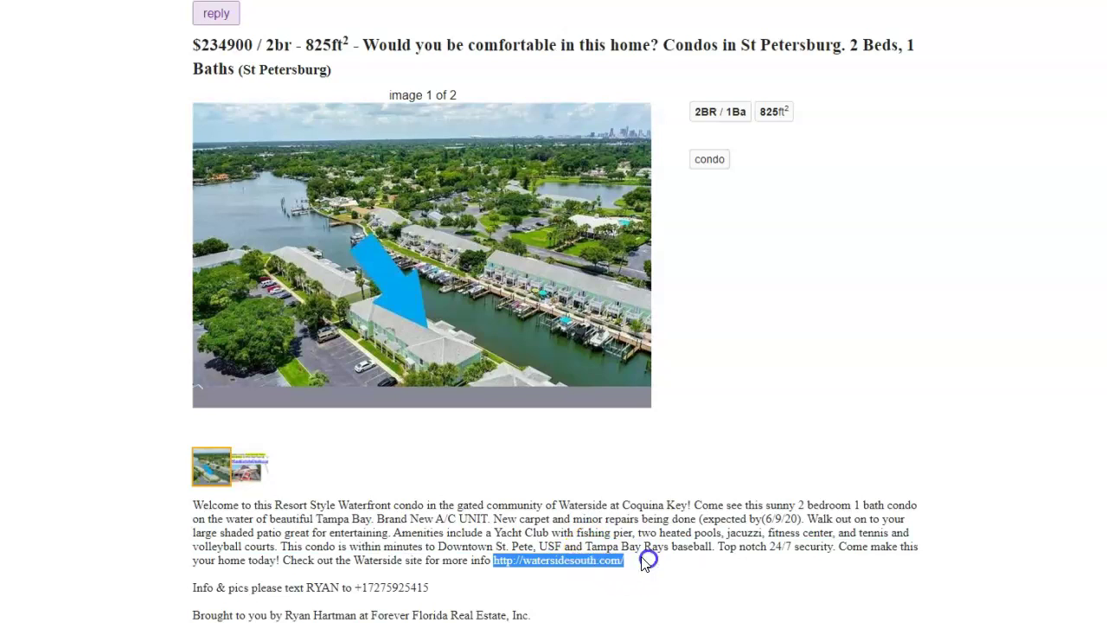
{"action": "left_click", "coordinate": [489, 575]}
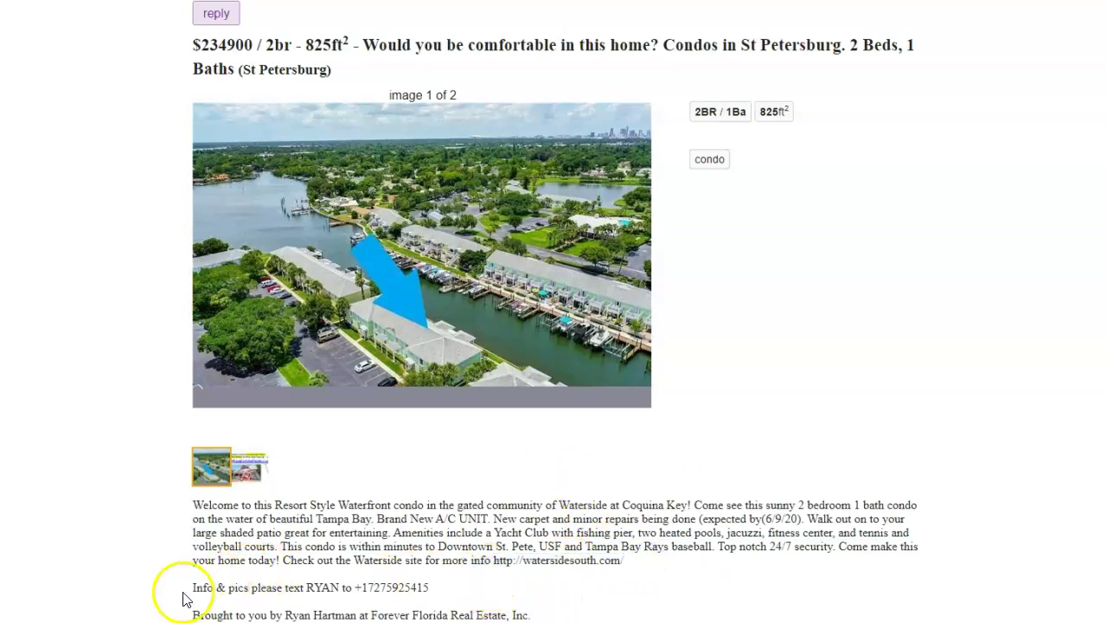
{"action": "scroll", "coordinate": [396, 597], "scroll_direction": "up", "scroll_amount": 2}
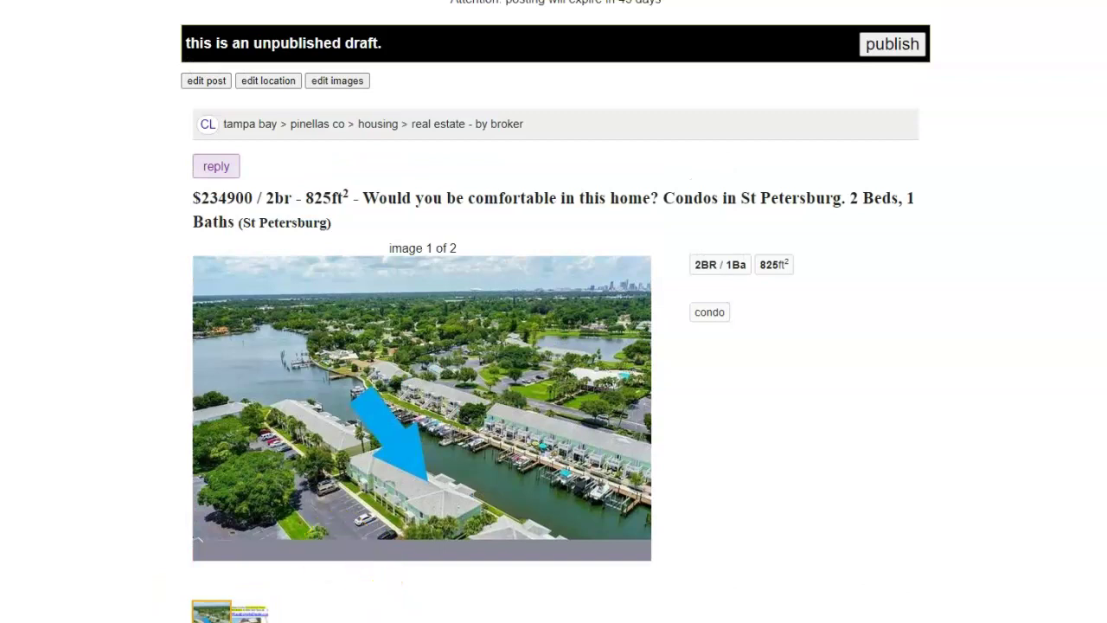
{"action": "left_click", "coordinate": [642, 421]}
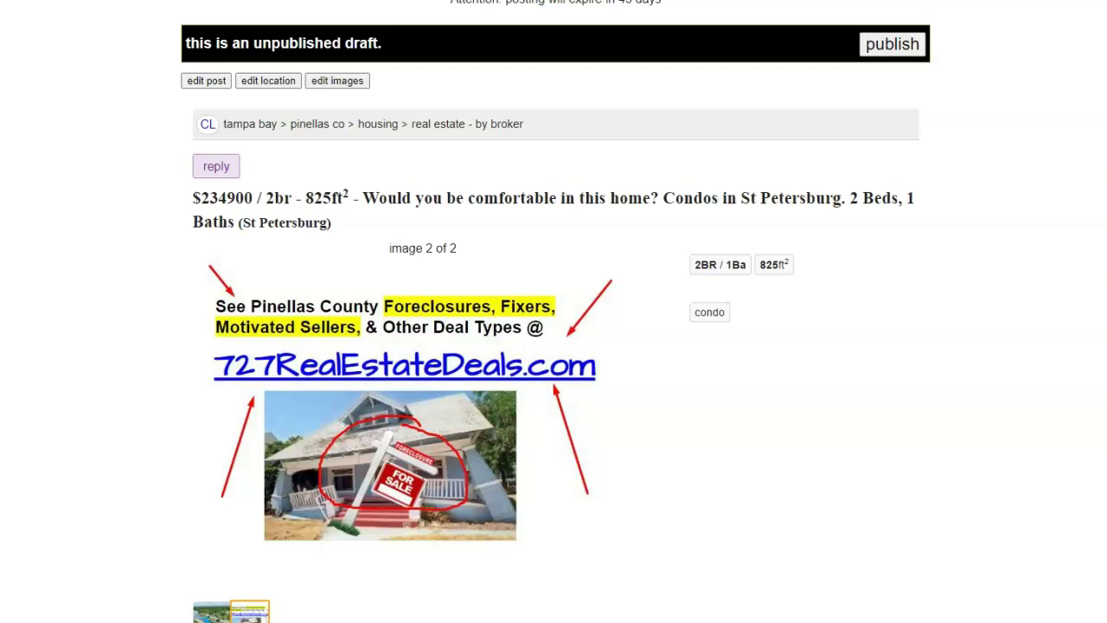
{"action": "scroll", "coordinate": [269, 334], "scroll_direction": "down", "scroll_amount": 1}
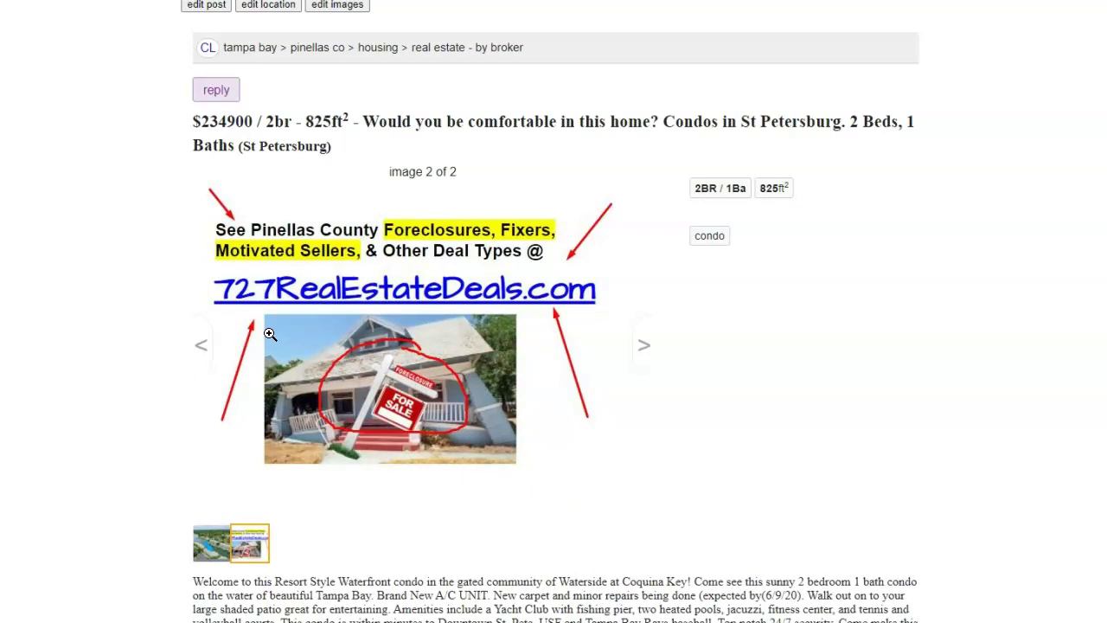
{"action": "scroll", "coordinate": [270, 334], "scroll_direction": "up", "scroll_amount": 2}
{"action": "scroll", "coordinate": [270, 334], "scroll_direction": "down", "scroll_amount": 2}
{"action": "scroll", "coordinate": [270, 334], "scroll_direction": "up", "scroll_amount": 1}
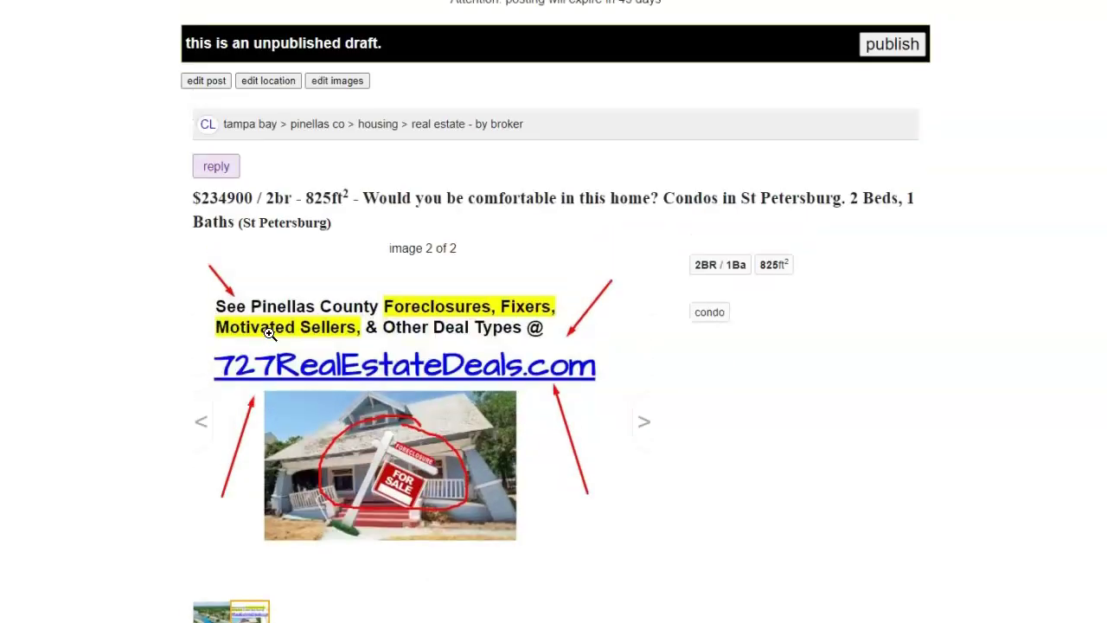
{"action": "scroll", "coordinate": [270, 334], "scroll_direction": "down", "scroll_amount": 1}
{"action": "scroll", "coordinate": [269, 333], "scroll_direction": "up", "scroll_amount": 1}
{"action": "scroll", "coordinate": [269, 334], "scroll_direction": "up", "scroll_amount": 2}
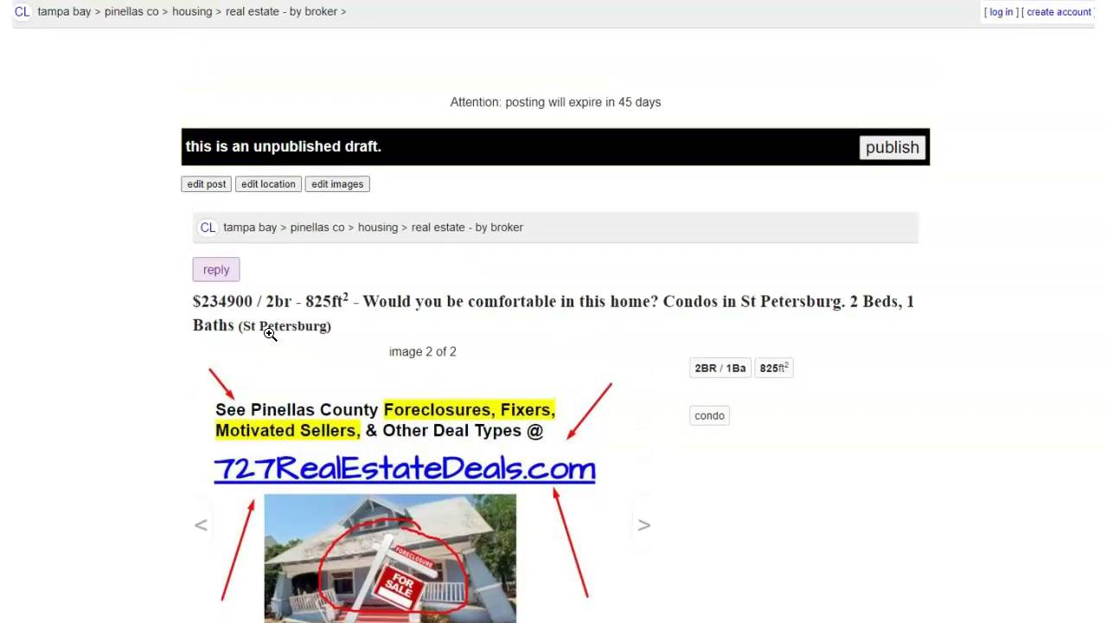
{"action": "scroll", "coordinate": [270, 336], "scroll_direction": "down", "scroll_amount": 3}
- Circle the contact name in red and draw arrows pointing at the contact line
{"action": "left_click", "coordinate": [230, 403]}
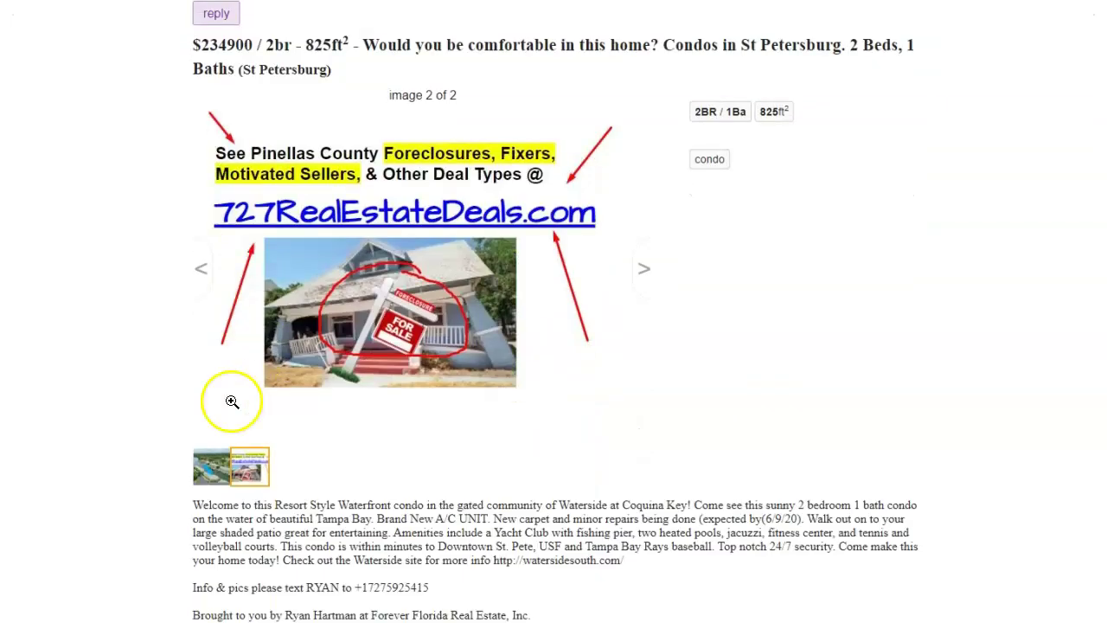
{"action": "mouse_move", "coordinate": [297, 585]}
{"action": "left_mouse_down"}
{"action": "mouse_move", "coordinate": [308, 571]}
{"action": "mouse_move", "coordinate": [299, 597]}
{"action": "mouse_move", "coordinate": [331, 615]}
{"action": "mouse_move", "coordinate": [340, 579]}
{"action": "mouse_move", "coordinate": [281, 559]}
{"action": "left_mouse_up"}
{"action": "left_click", "coordinate": [432, 579]}
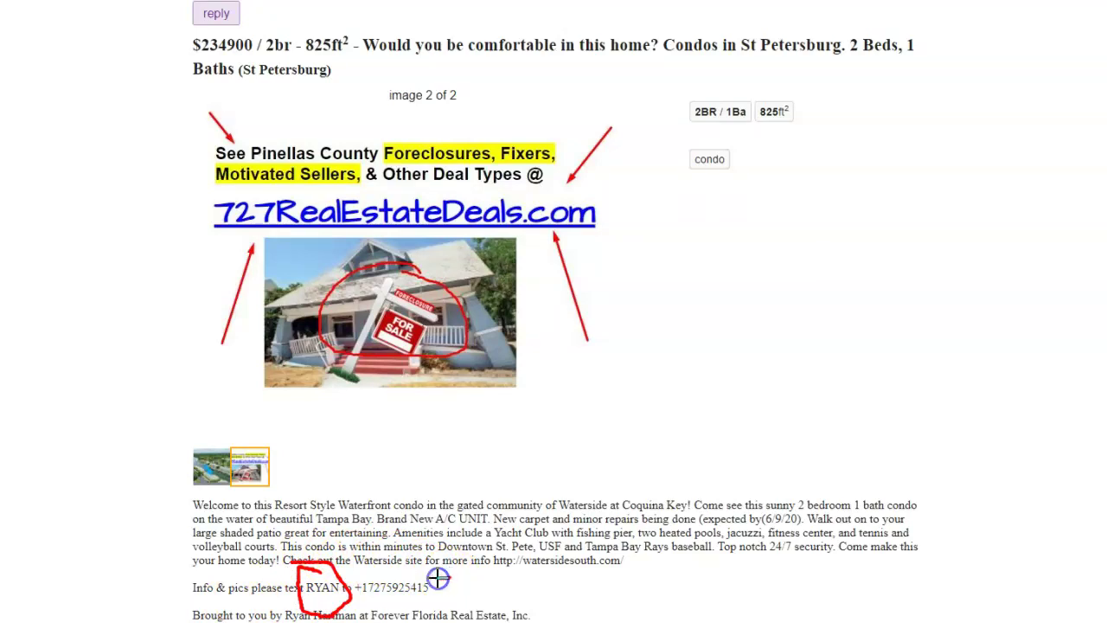
{"action": "mouse_move", "coordinate": [125, 551]}
{"action": "left_mouse_down"}
{"action": "mouse_move", "coordinate": [263, 564]}
{"action": "mouse_move", "coordinate": [249, 584]}
{"action": "mouse_move", "coordinate": [304, 582]}
{"action": "left_mouse_up"}
{"action": "left_click_drag", "start_coordinate": [280, 525], "coordinate": [316, 574]}
{"action": "left_click", "coordinate": [331, 606]}
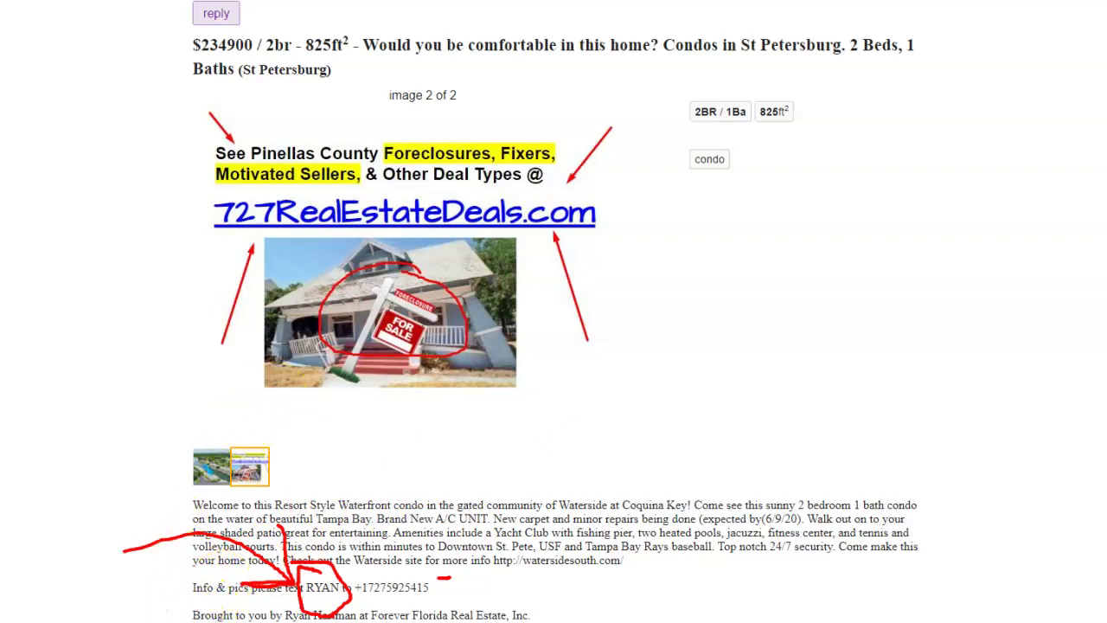
- Draw a red mark beside the house picture and three red downward arrows over the description
{"action": "mouse_move", "coordinate": [690, 295]}
{"action": "left_mouse_down"}
{"action": "mouse_move", "coordinate": [602, 333]}
{"action": "mouse_move", "coordinate": [629, 257]}
{"action": "left_mouse_up"}
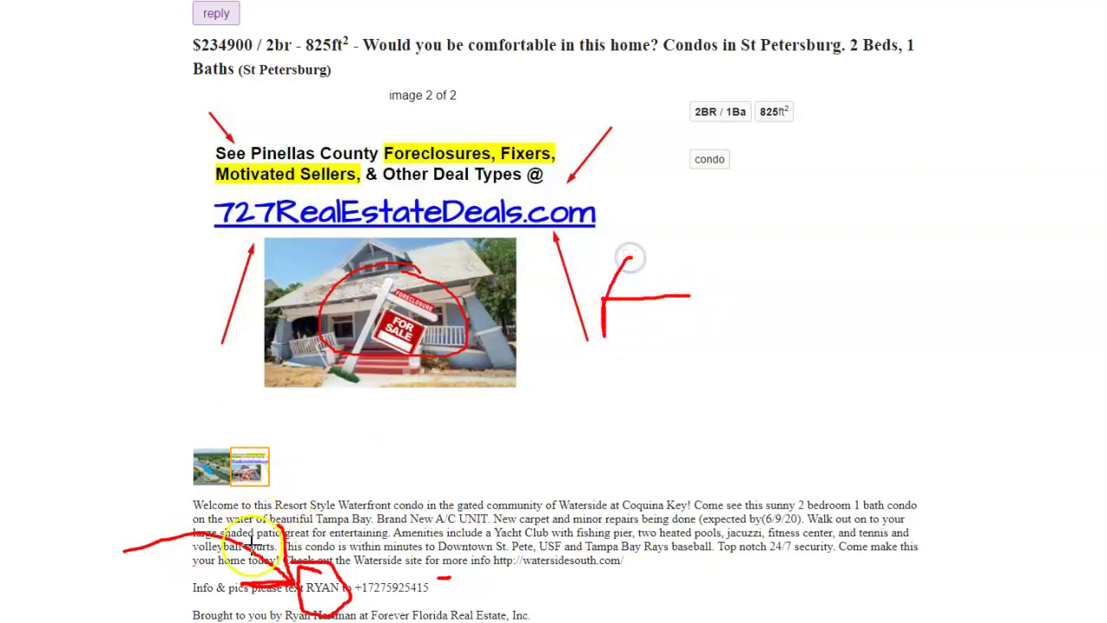
{"action": "mouse_move", "coordinate": [847, 156]}
{"action": "left_mouse_down"}
{"action": "mouse_move", "coordinate": [861, 502]}
{"action": "mouse_move", "coordinate": [828, 547]}
{"action": "mouse_move", "coordinate": [844, 554]}
{"action": "mouse_move", "coordinate": [882, 438]}
{"action": "left_mouse_up"}
{"action": "mouse_move", "coordinate": [977, 215]}
{"action": "left_mouse_down"}
{"action": "mouse_move", "coordinate": [1018, 346]}
{"action": "mouse_move", "coordinate": [1003, 548]}
{"action": "mouse_move", "coordinate": [986, 533]}
{"action": "mouse_move", "coordinate": [994, 556]}
{"action": "mouse_move", "coordinate": [1035, 467]}
{"action": "left_mouse_up"}
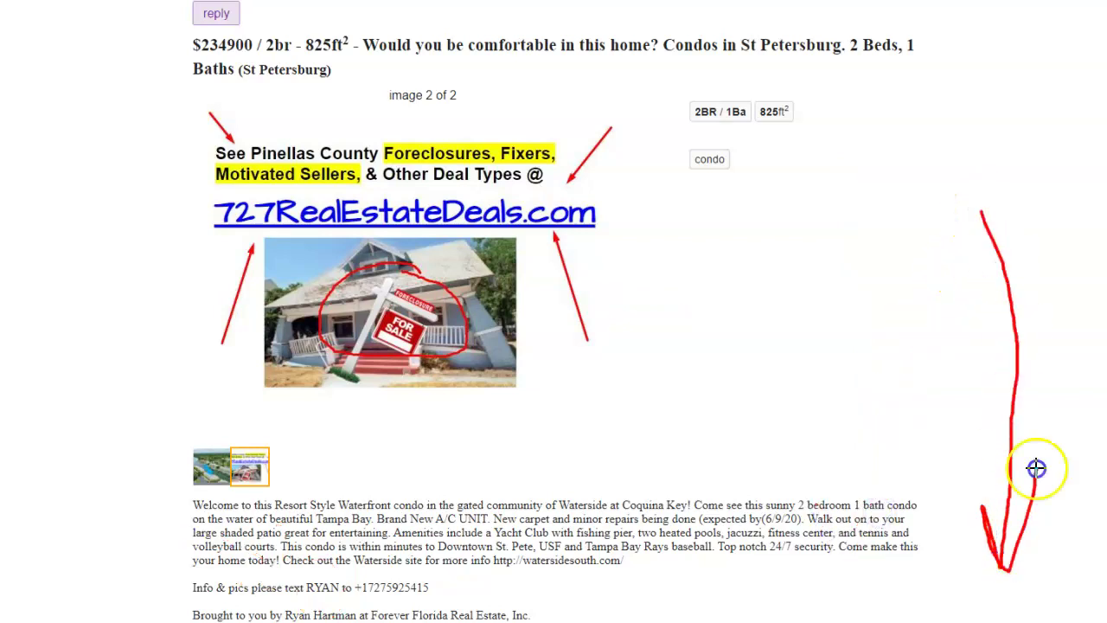
{"action": "mouse_move", "coordinate": [786, 225]}
{"action": "left_mouse_down"}
{"action": "mouse_move", "coordinate": [796, 494]}
{"action": "mouse_move", "coordinate": [756, 508]}
{"action": "mouse_move", "coordinate": [808, 593]}
{"action": "mouse_move", "coordinate": [837, 384]}
{"action": "left_mouse_up"}
{"action": "mouse_move", "coordinate": [682, 212]}
{"action": "left_mouse_down"}
{"action": "mouse_move", "coordinate": [692, 218]}
{"action": "mouse_move", "coordinate": [667, 439]}
{"action": "mouse_move", "coordinate": [636, 461]}
{"action": "mouse_move", "coordinate": [657, 554]}
{"action": "mouse_move", "coordinate": [761, 364]}
{"action": "left_mouse_up"}
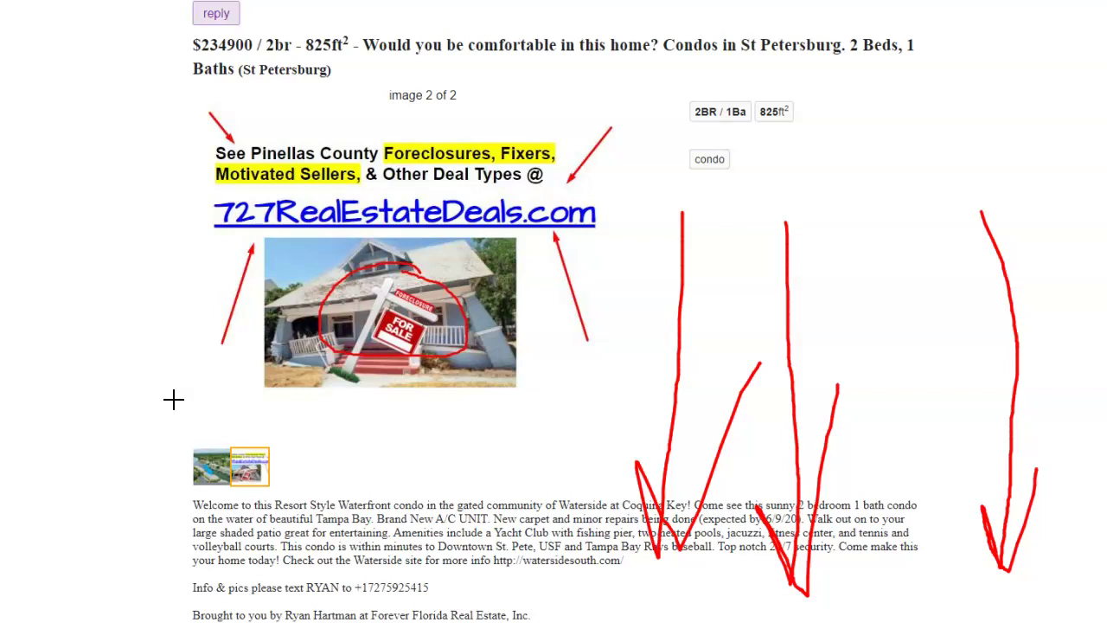
{"action": "left_click", "coordinate": [225, 321]}
{"action": "left_click", "coordinate": [142, 392]}
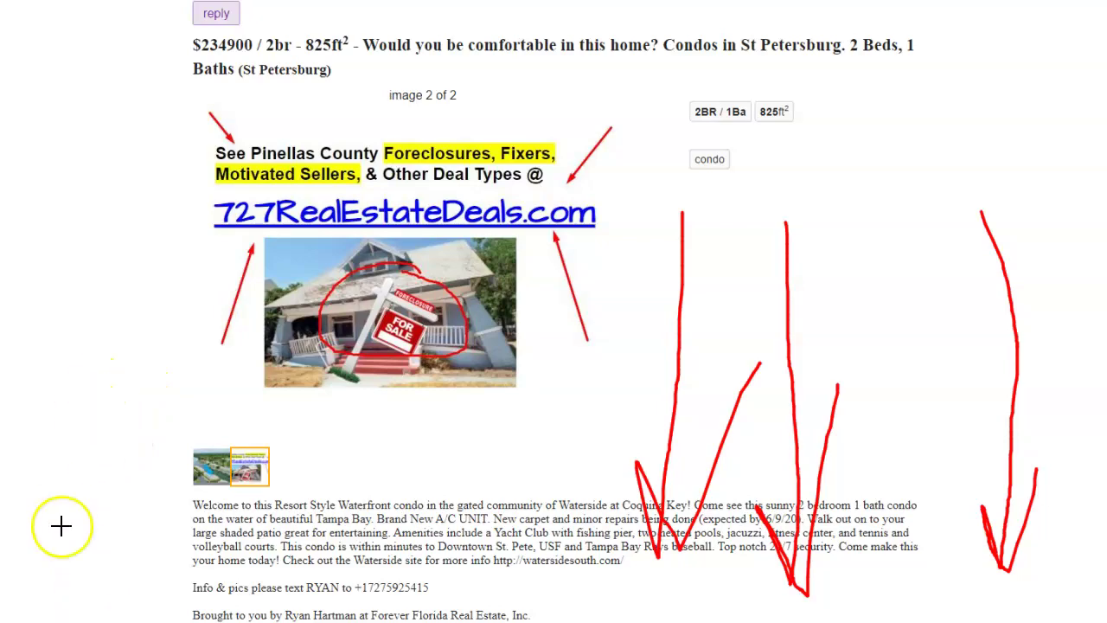